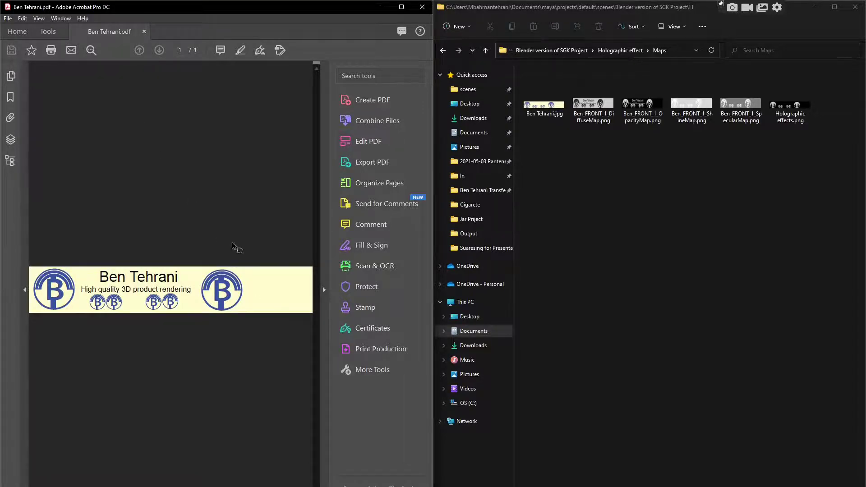
- Review the label artwork in the PDF and the opacity and holographic effect images in the Maps folder
drag(192, 289, 127, 290)
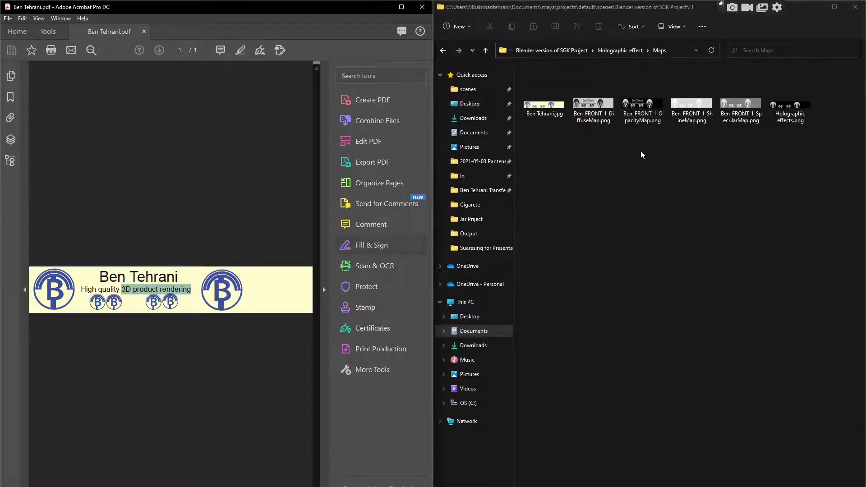
click(646, 107)
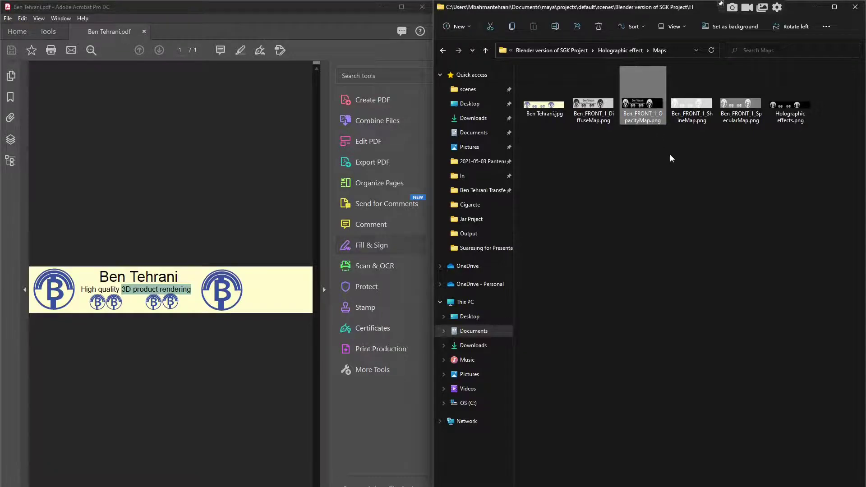
click(789, 115)
click(780, 178)
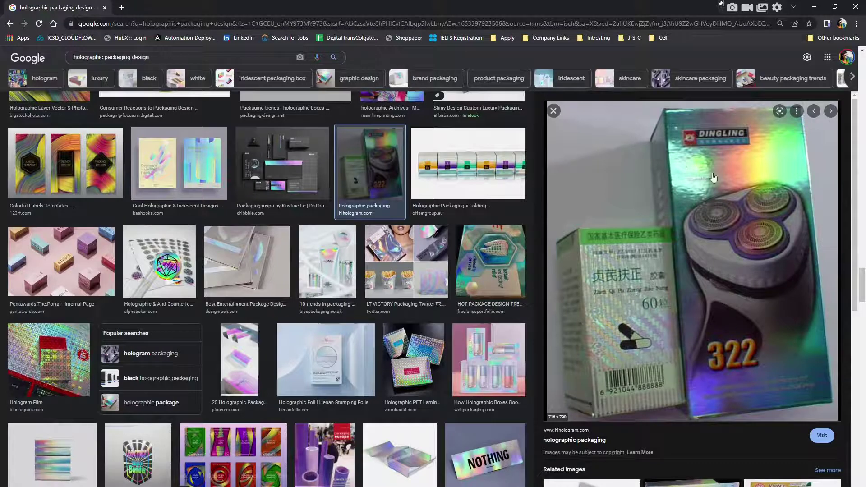
- Switch to the browser and examine reference photos of holographic packaging designs in the image search results
click(493, 252)
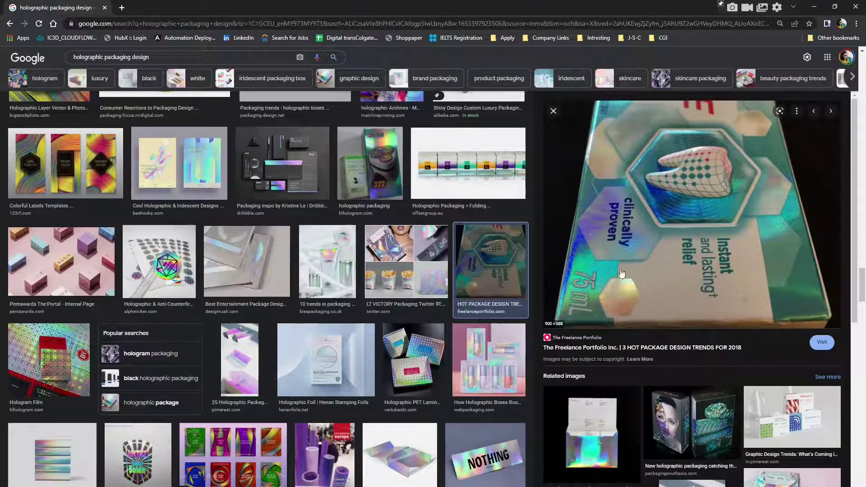
click(706, 406)
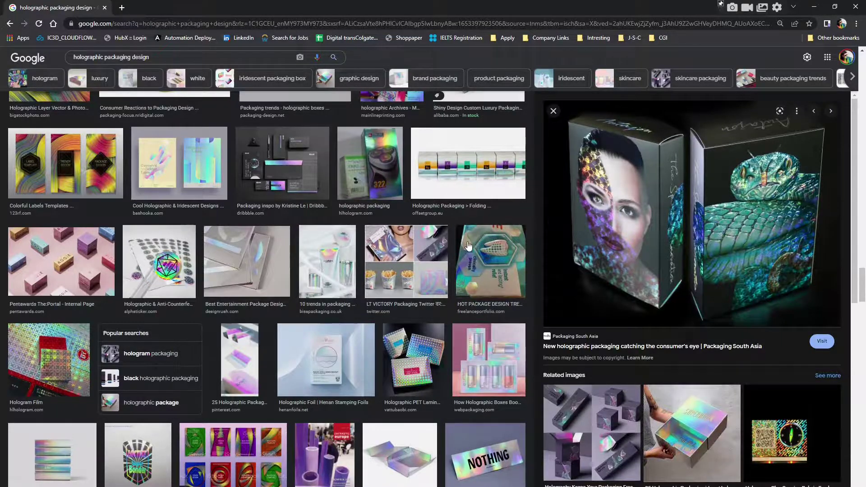
scroll(468, 245, down, 6)
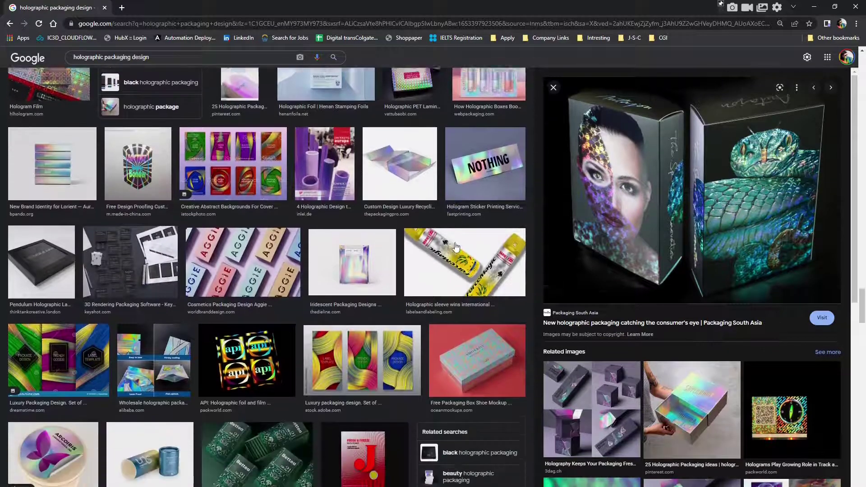
scroll(455, 247, down, 1)
click(38, 396)
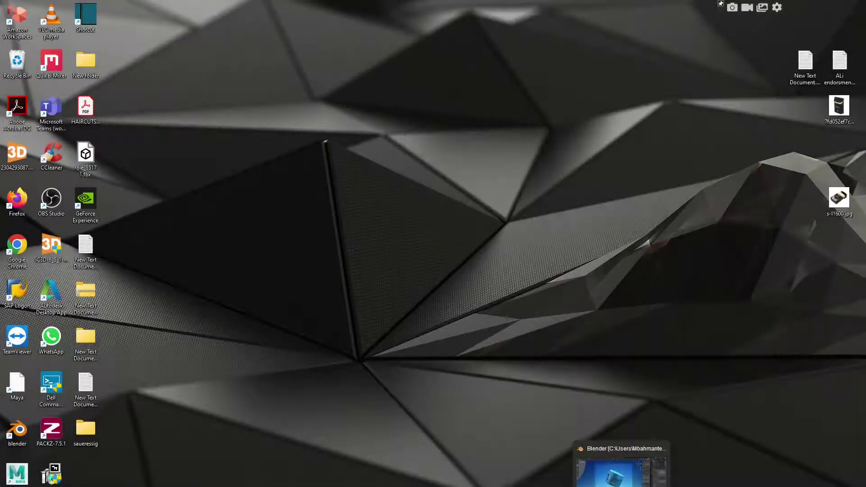
- Switch to Blender and play the jar animation through the camera to examine the holographic label, stopping at frame 89
click(621, 476)
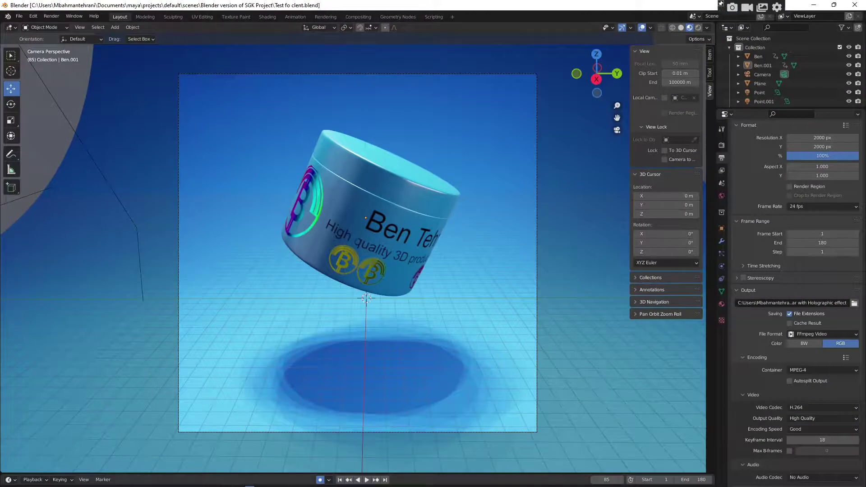
key(space)
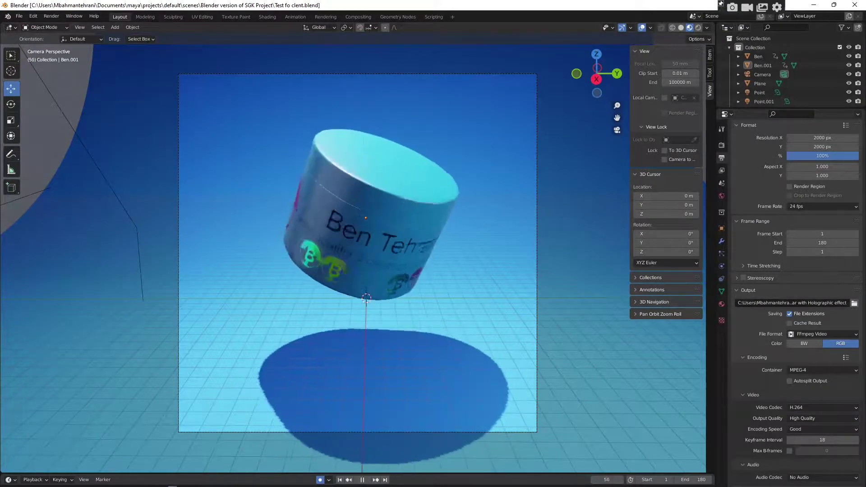
drag(289, 486, 260, 486)
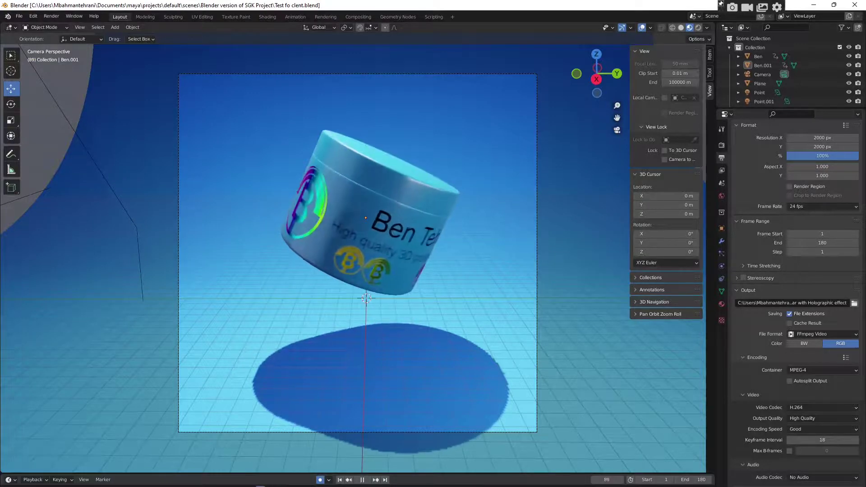
key(space)
- In the Shading workspace, delete all nodes feeding the Principled BSDF of the FRONT1 material
click(267, 16)
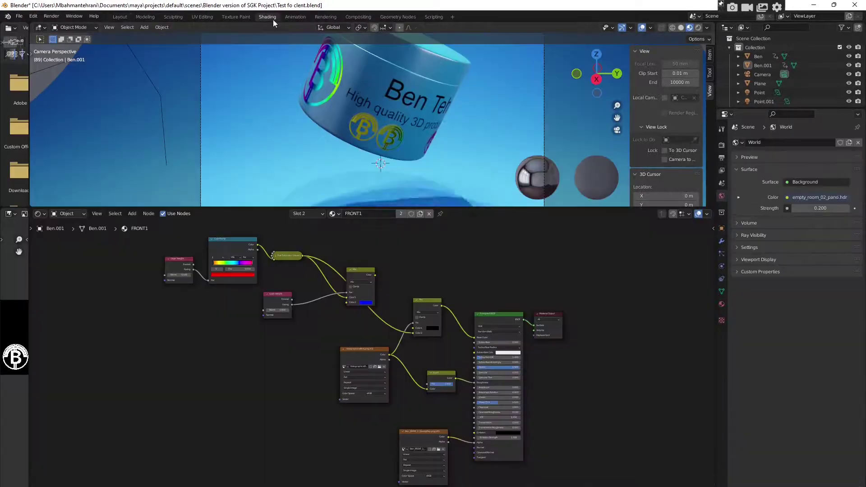
mouse_move(282, 387)
middle_down()
mouse_move(293, 413)
mouse_move(295, 394)
middle_up()
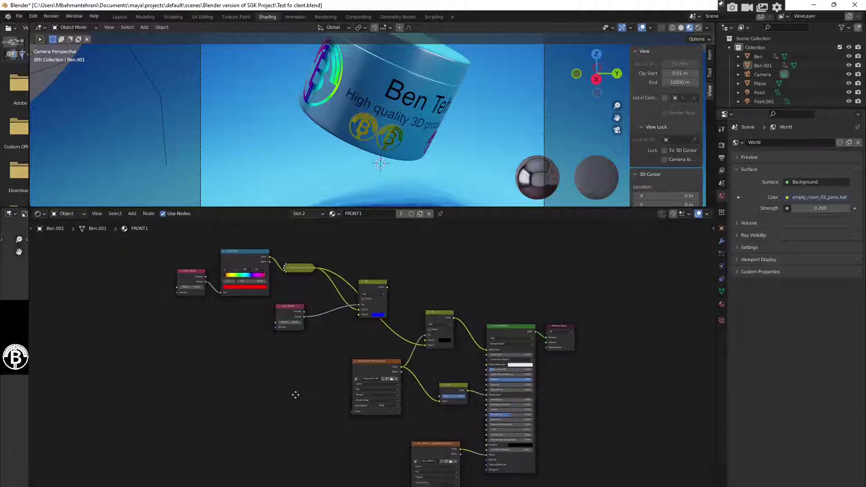
scroll(292, 411, down, 2)
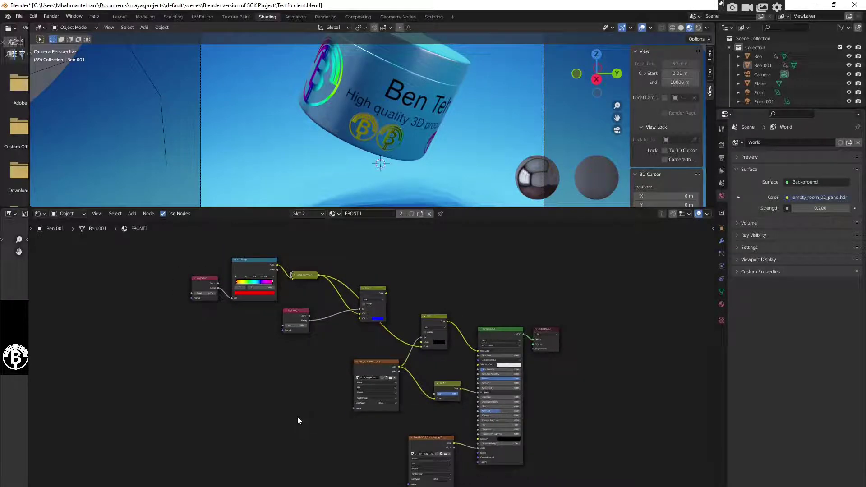
drag(164, 240, 463, 486)
middle_drag(473, 485, 408, 413)
key(x)
- Add an Image Texture node beside the lower inputs of the Principled BSDF
scroll(407, 413, up, 5)
key(shift+a)
click(401, 409)
text(ima)
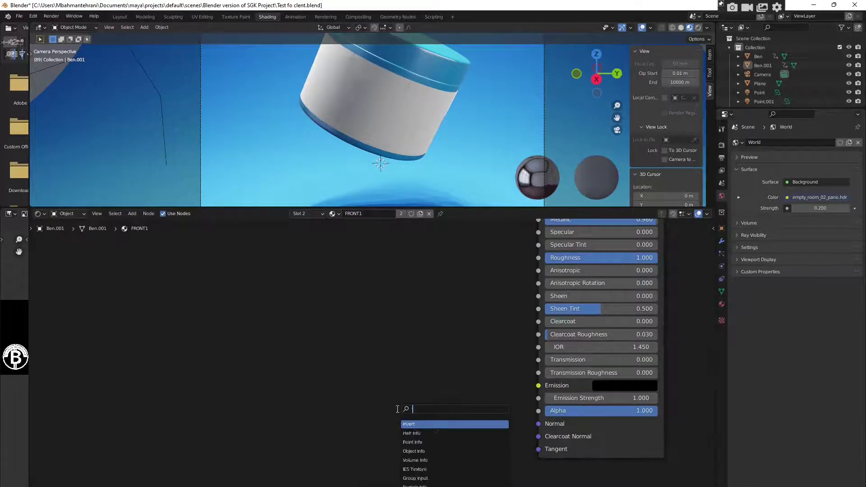
text(ge)
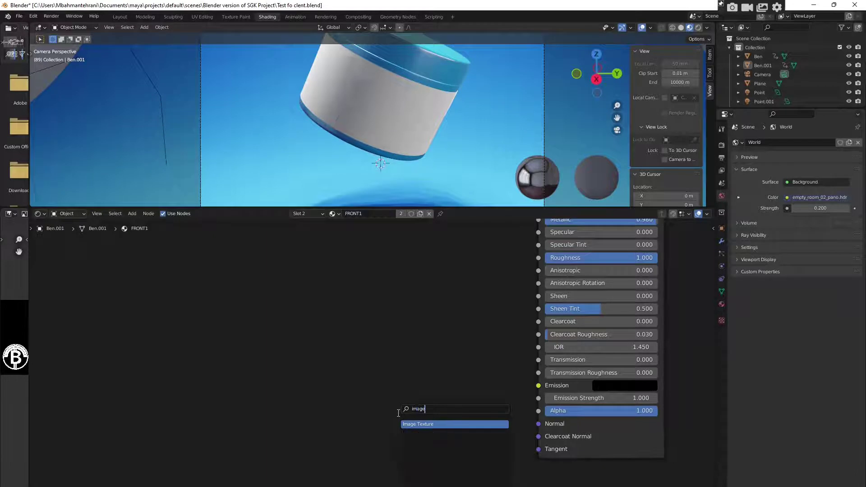
click(426, 425)
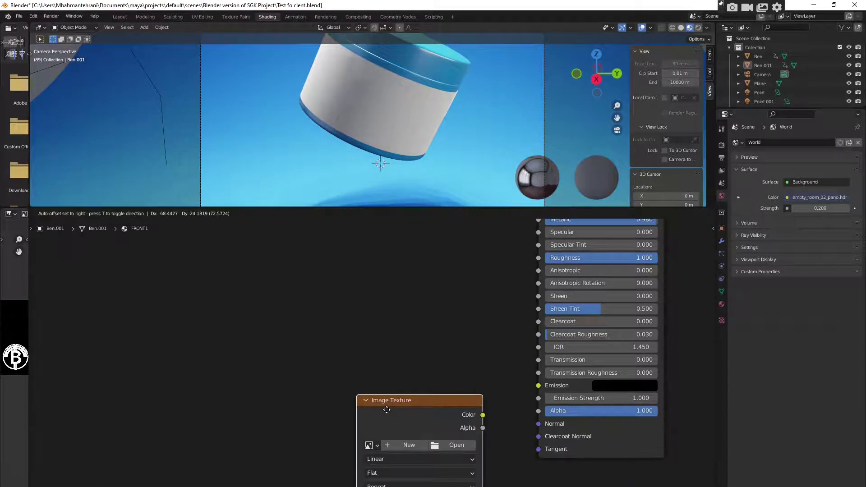
click(386, 403)
- Connect the Image Texture's Color to the Principled BSDF's Alpha and assign the FRONT_1 opacity map image to it
middle_drag(507, 432, 453, 380)
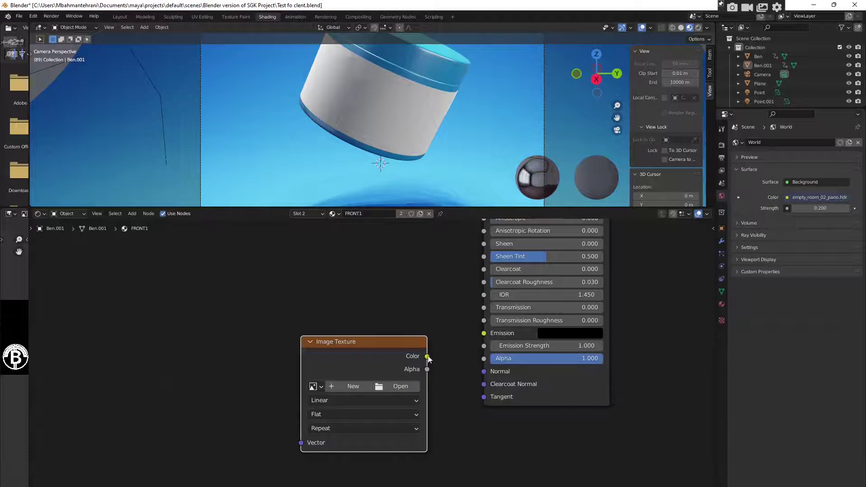
drag(480, 361, 481, 360)
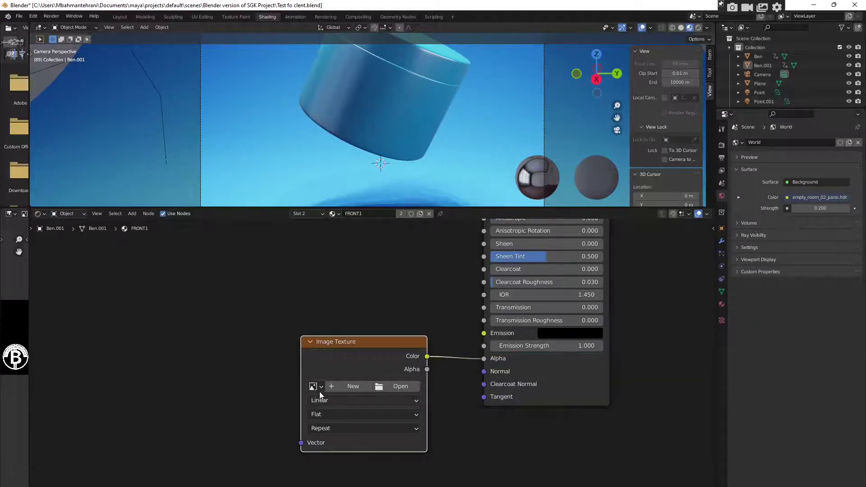
click(314, 387)
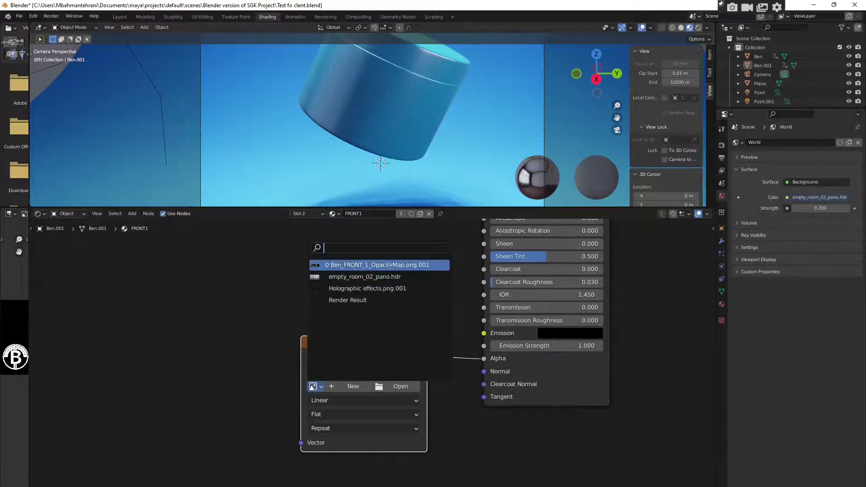
click(390, 266)
- Duplicate the opacity map texture node above the original and assign Holographic effects.png.001 to the copy
middle_drag(381, 356, 386, 434)
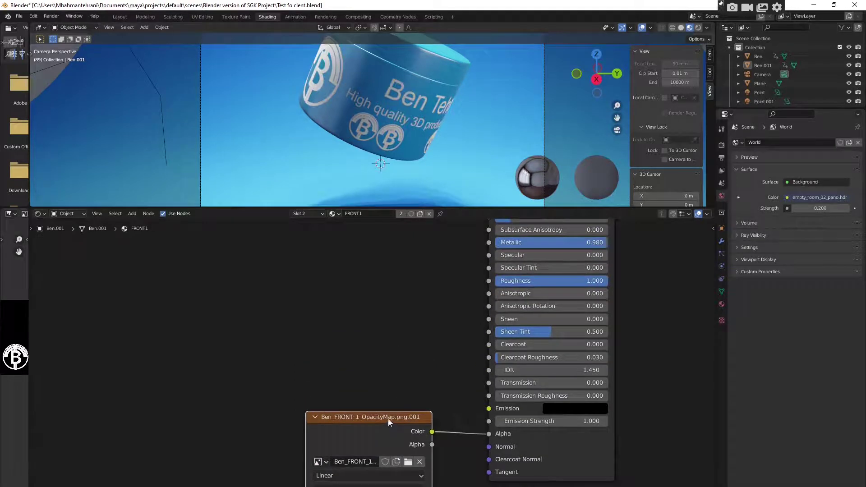
key(shift+d)
click(375, 247)
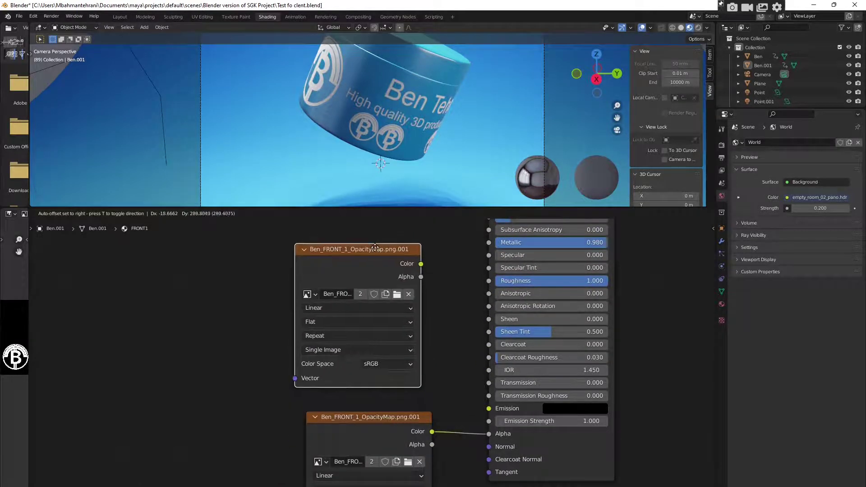
click(309, 294)
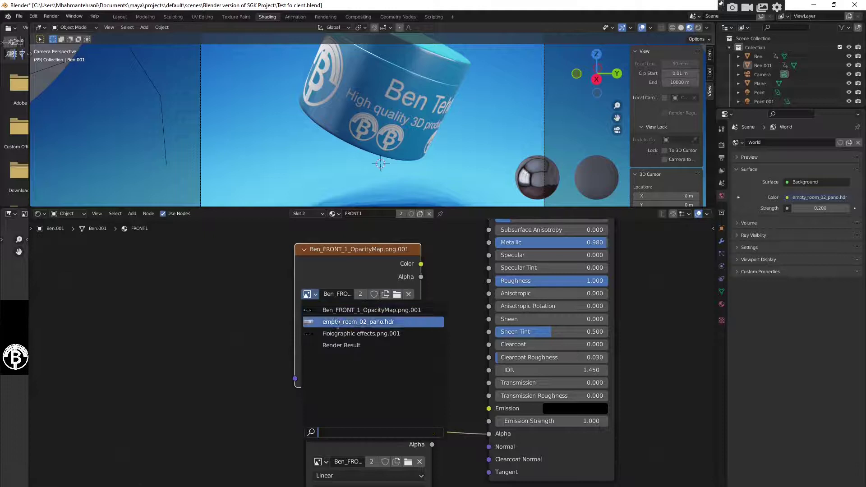
click(341, 334)
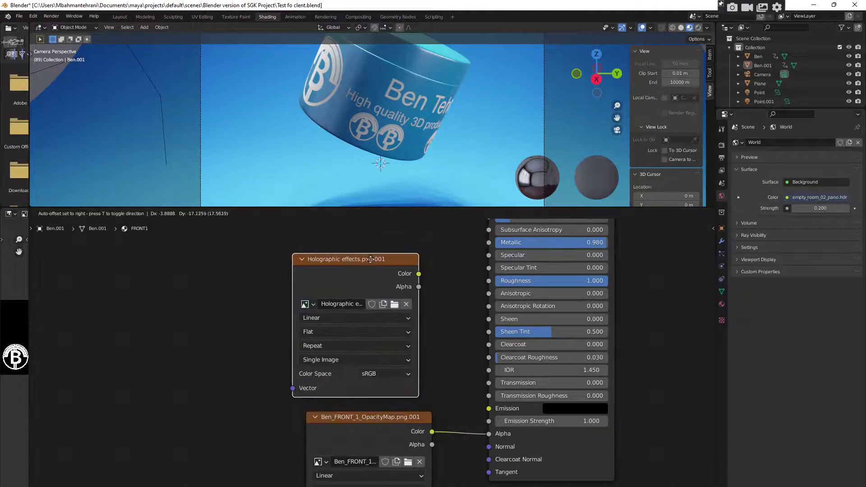
- Connect the Color output of the Holographic effects texture to the Principled BSDF's Roughness and check the label on the jar
middle_drag(431, 280, 394, 366)
drag(335, 345, 448, 360)
middle_drag(332, 338, 368, 346)
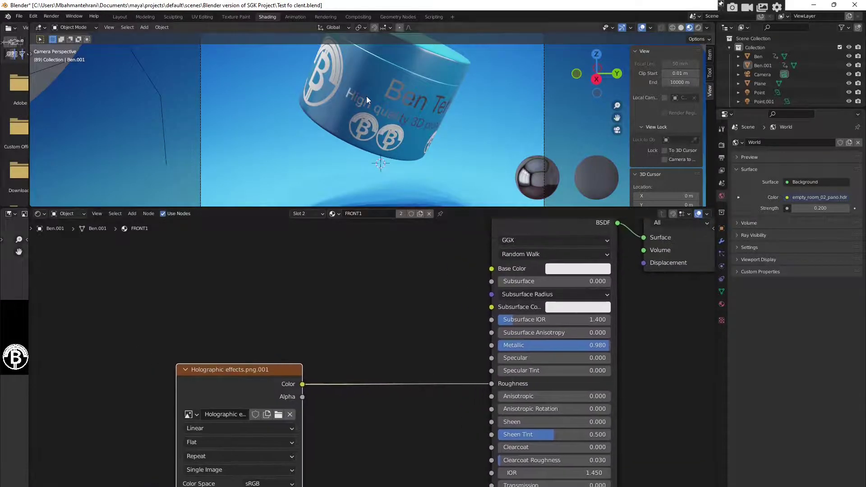
shift+middle_drag(371, 129, 369, 150)
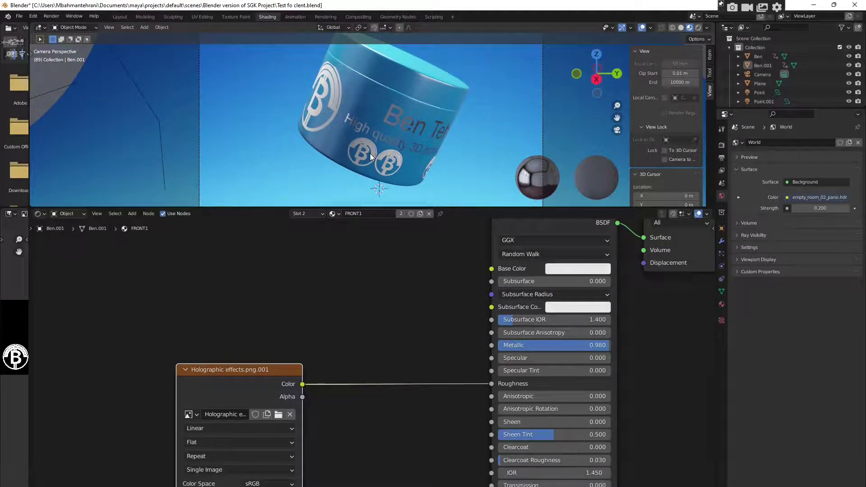
- Insert an Invert node on the link between the Holographic effects texture and the Roughness input
drag(243, 381, 242, 372)
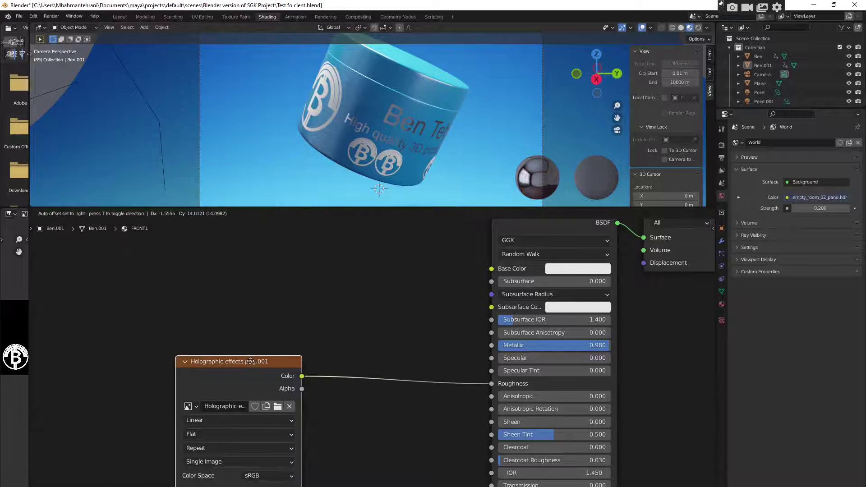
key(shift+a)
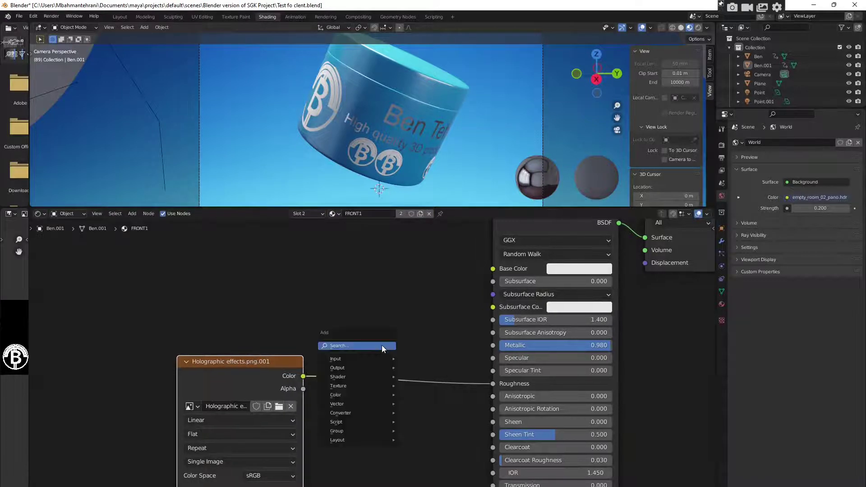
click(381, 344)
text(inver)
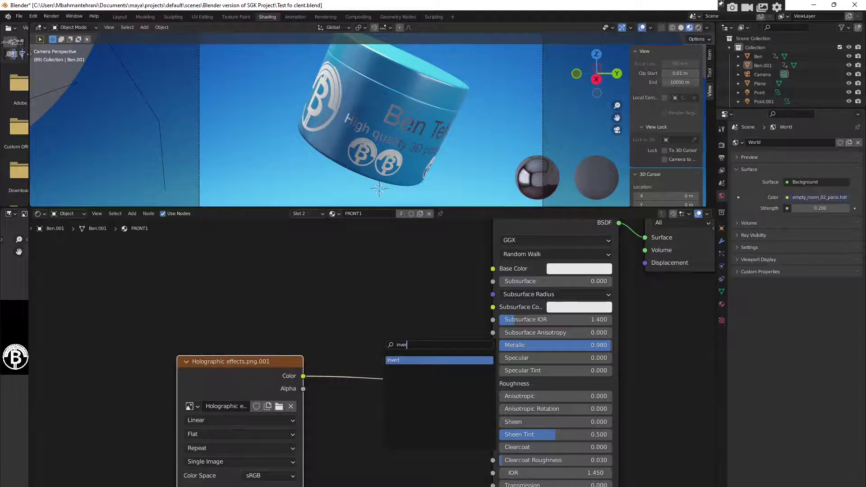
key(Return)
click(394, 375)
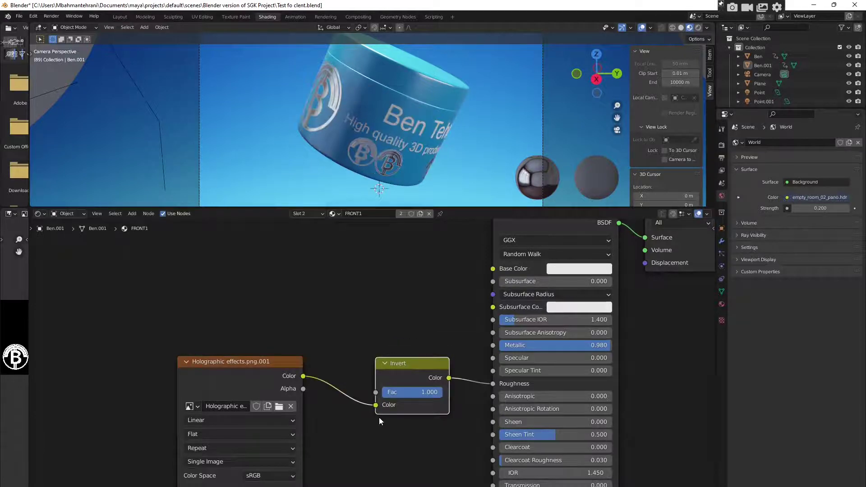
- Add a MixRGB node above the Invert node, beside the Principled BSDF's Base Color input
shift+scroll(367, 350, up, 3)
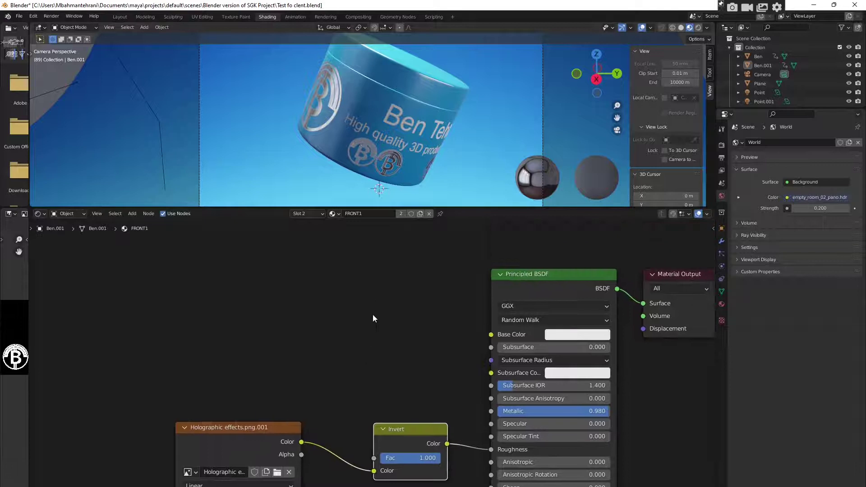
key(shift+a)
click(372, 313)
text(mi)
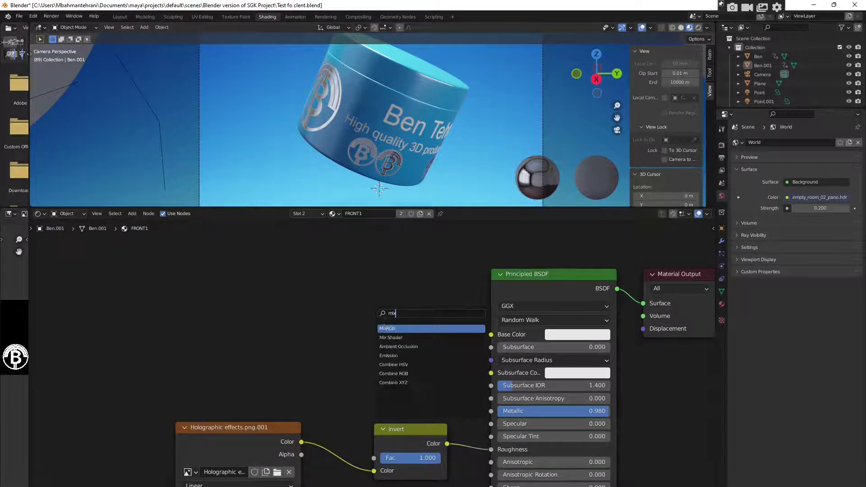
key(Return)
click(370, 283)
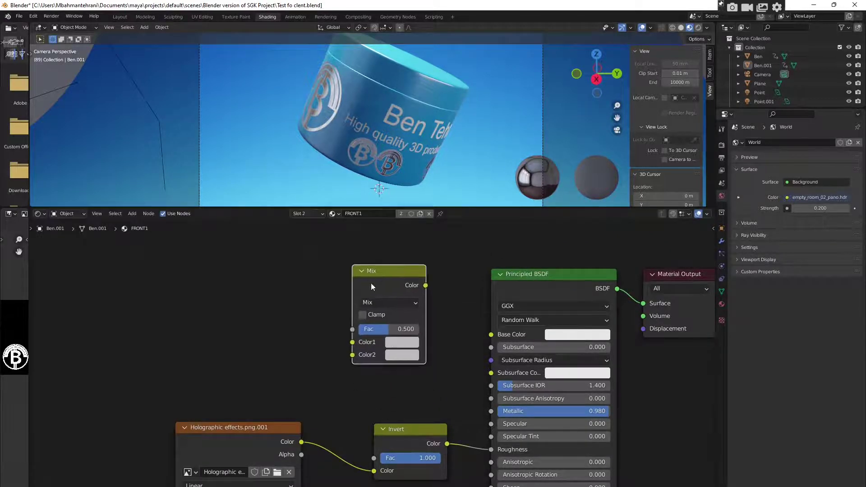
- Set the Mix node's Color1 to red and Color2 to blue, and connect the Holographic effects texture's Color to its Fac
click(403, 349)
click(491, 163)
click(399, 358)
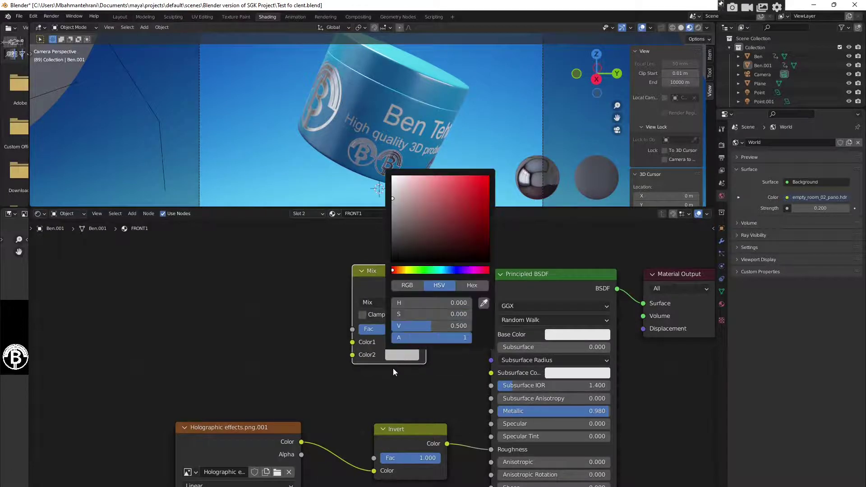
click(457, 269)
click(488, 177)
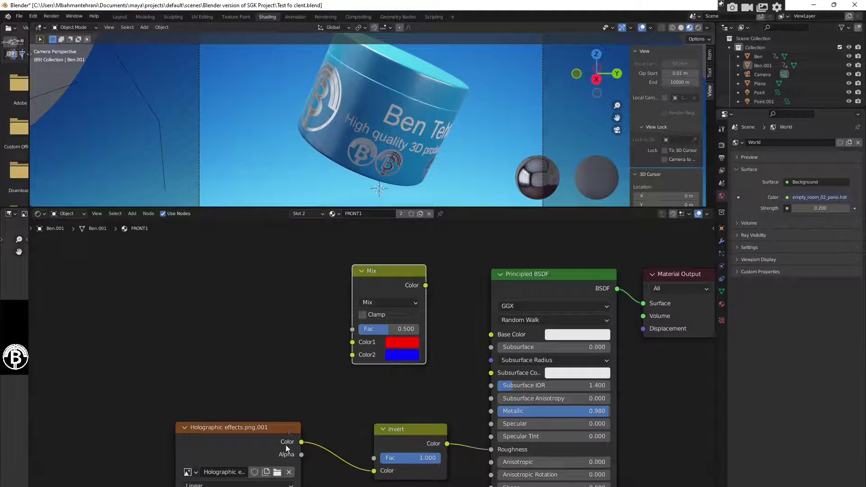
drag(301, 441, 352, 329)
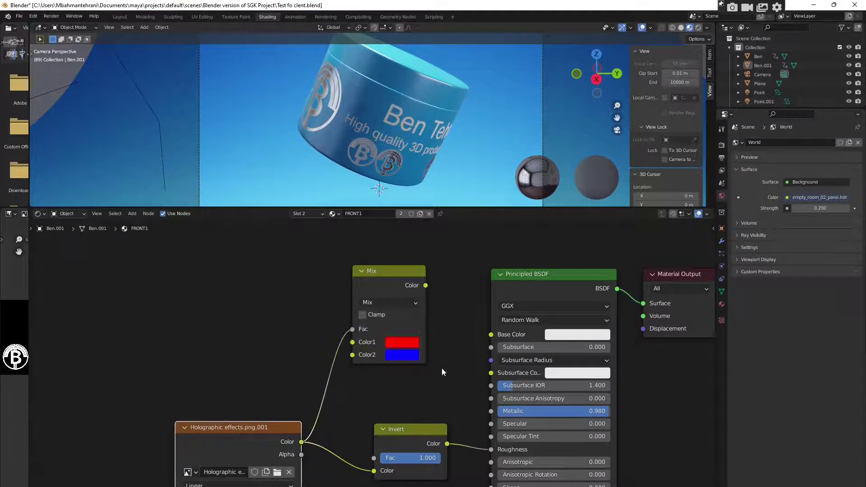
- Connect the Mix node's Color to the Principled BSDF's Base Color and spread out the Holographic effects texture, Invert and Mix nodes
drag(483, 334, 486, 334)
scroll(480, 400, down, 3)
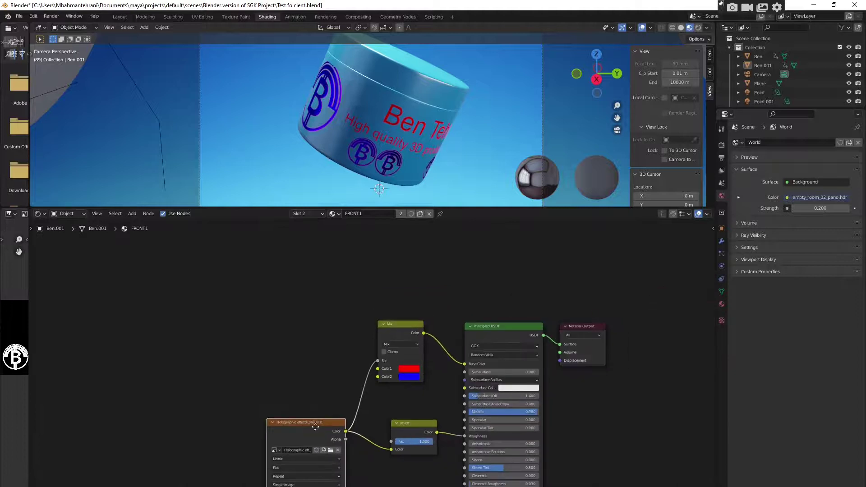
drag(318, 423, 287, 444)
drag(431, 426, 414, 454)
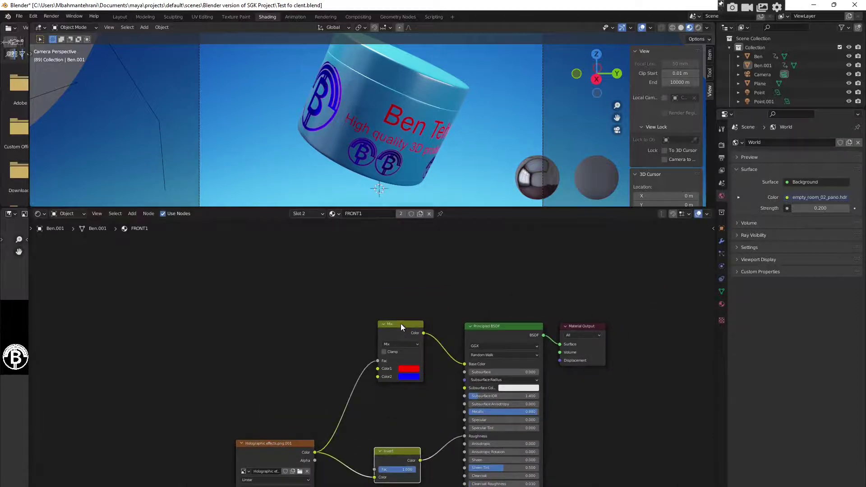
drag(401, 324, 375, 305)
- Add a ColorRamp node beside the Mix node and connect its Color output to the Mix node's Color2
middle_drag(272, 313, 350, 328)
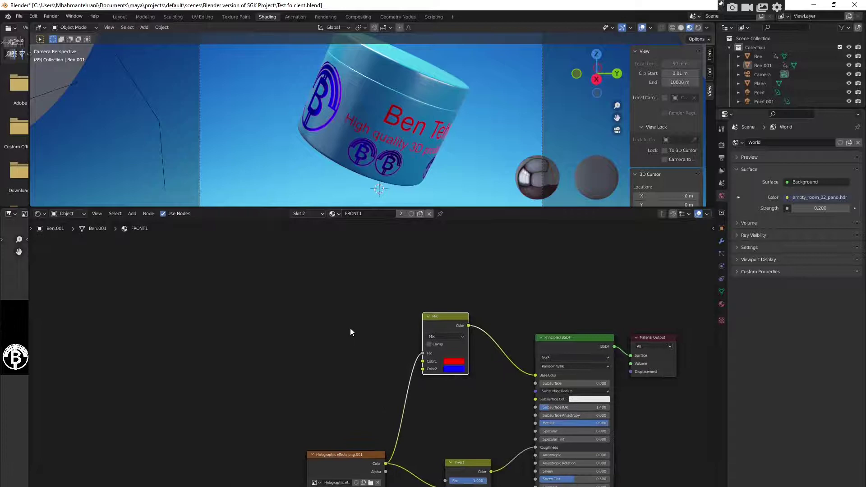
key(shift+a)
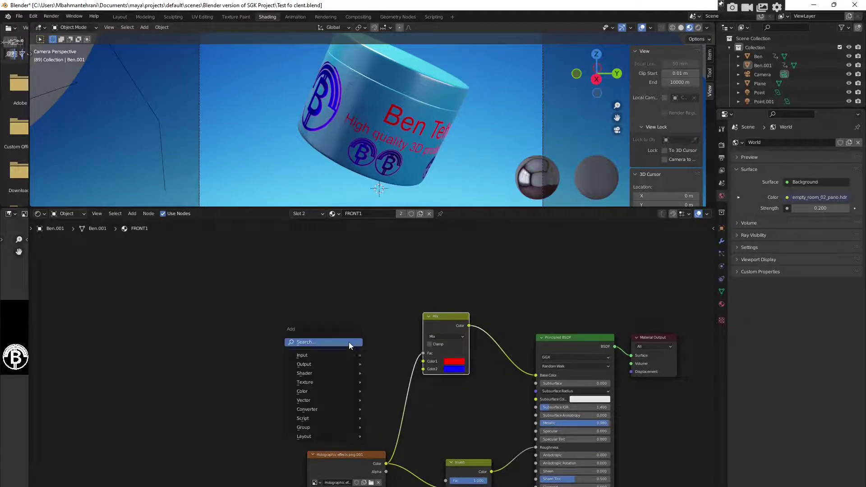
click(347, 342)
text(colo)
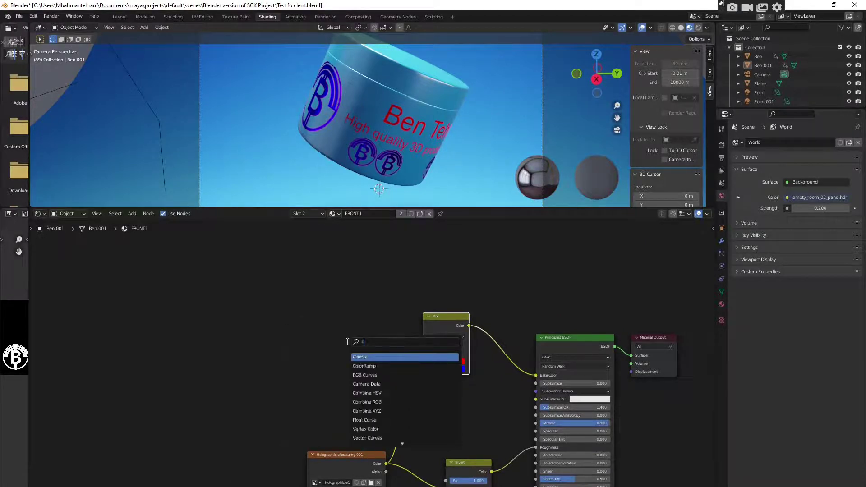
key(Return)
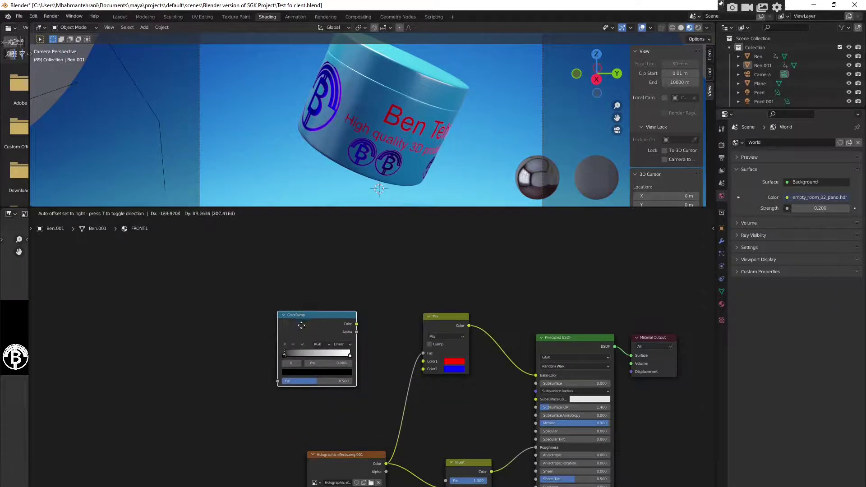
click(343, 329)
drag(382, 353, 423, 370)
scroll(344, 352, up, 2)
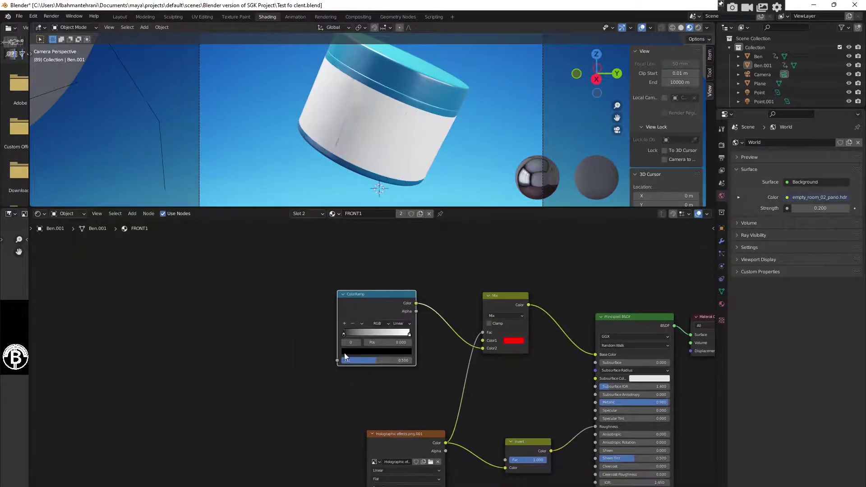
scroll(371, 402, up, 1)
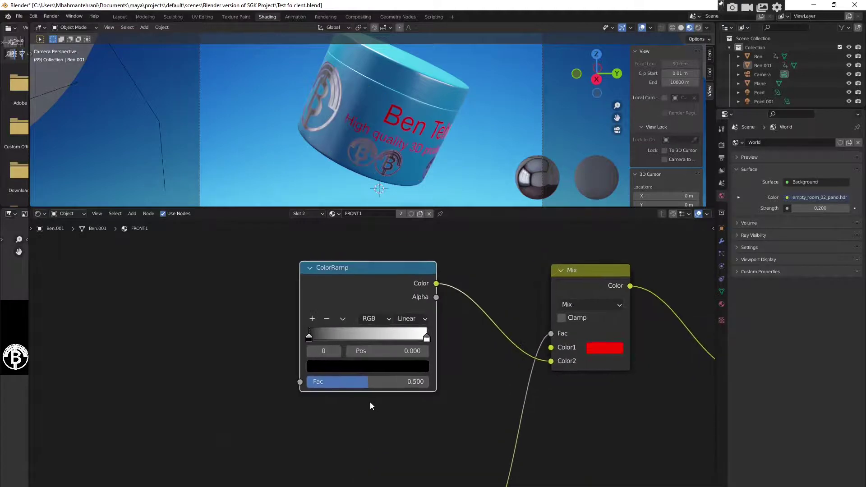
drag(379, 277, 385, 268)
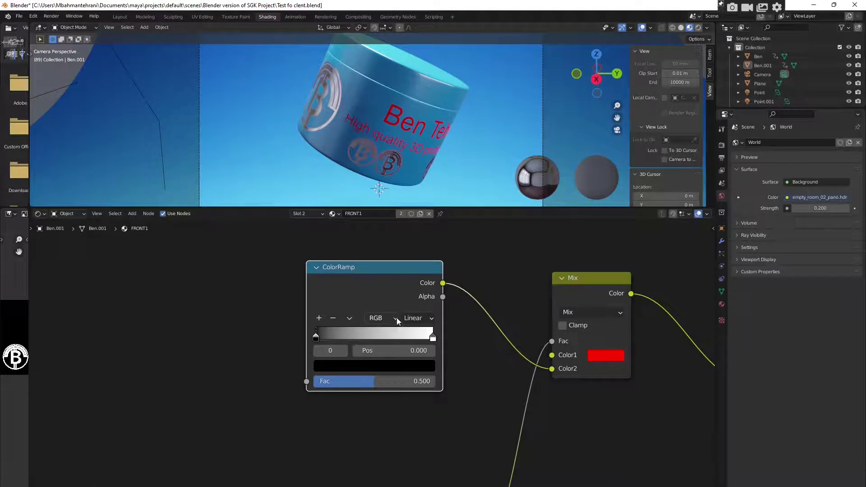
- Set the ColorRamp's color mode to HSL and its interpolation to Far
click(396, 321)
click(387, 358)
click(417, 318)
click(423, 345)
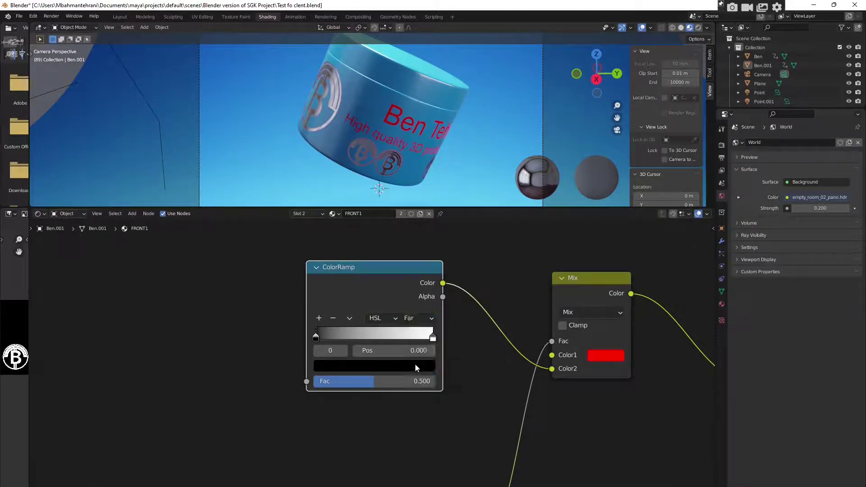
- Set both the first and last color stops of the ColorRamp to a bright magenta-purple to form a rainbow gradient
click(366, 366)
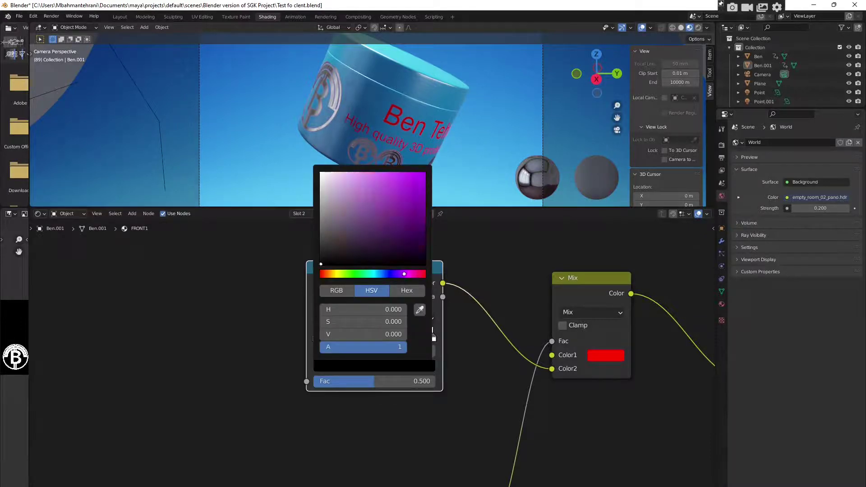
click(401, 197)
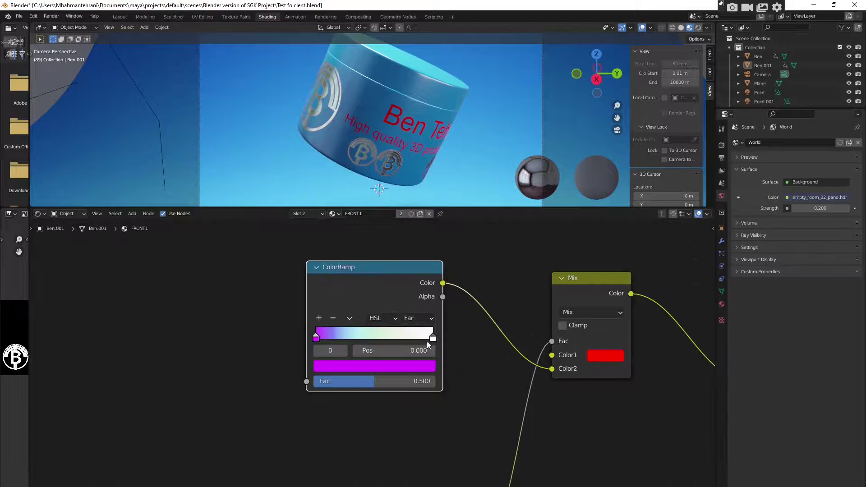
click(433, 337)
click(399, 366)
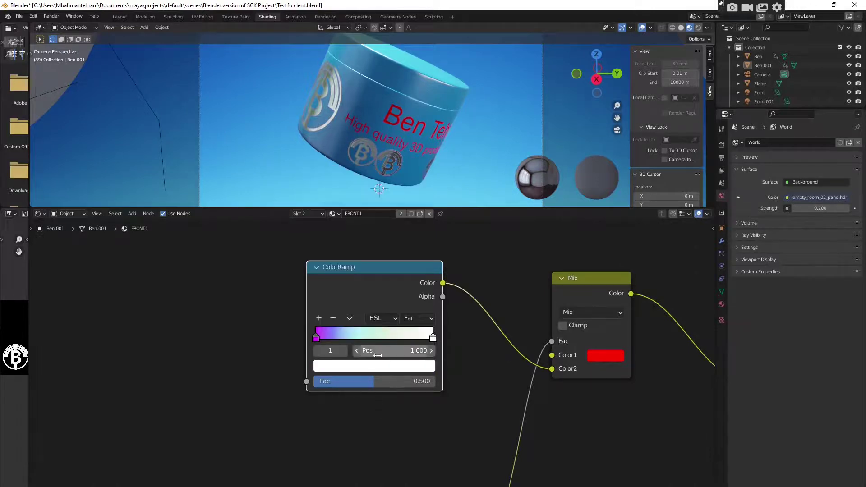
click(398, 368)
click(407, 275)
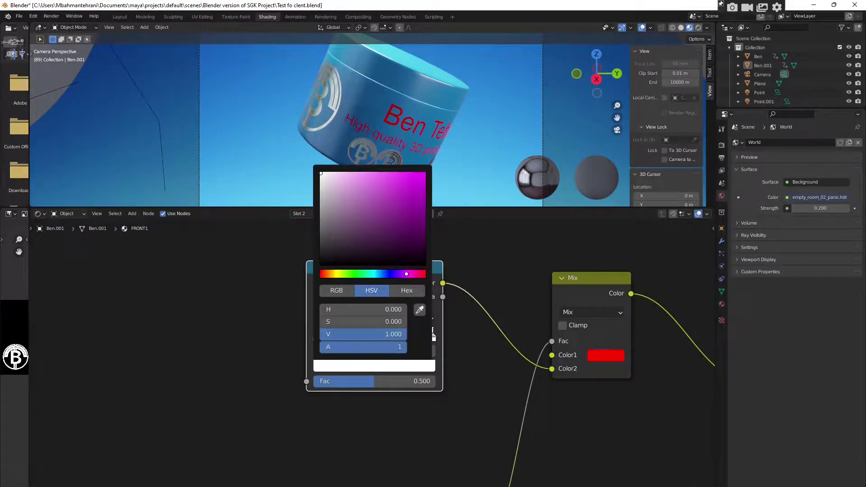
click(412, 189)
click(427, 174)
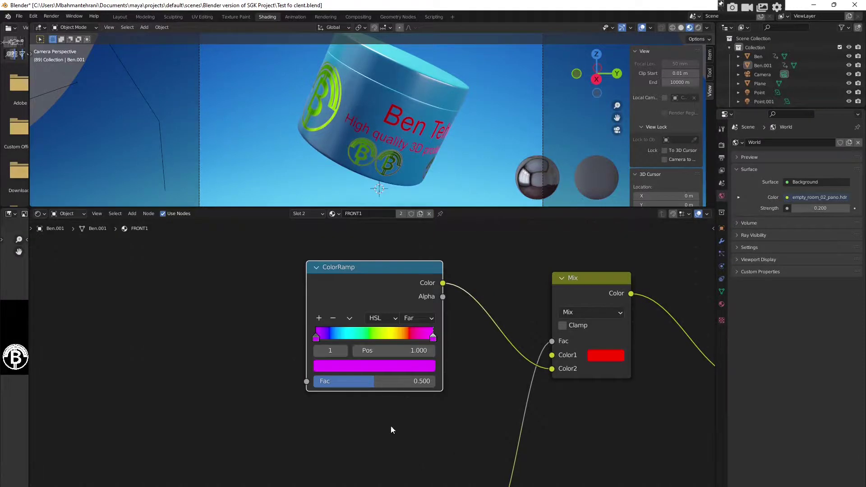
- Add a Layer Weight input node before the ColorRamp and connect its Facing output to the ColorRamp's Fac
ctrl+scroll(391, 429, left, 2)
scroll(406, 415, down, 2)
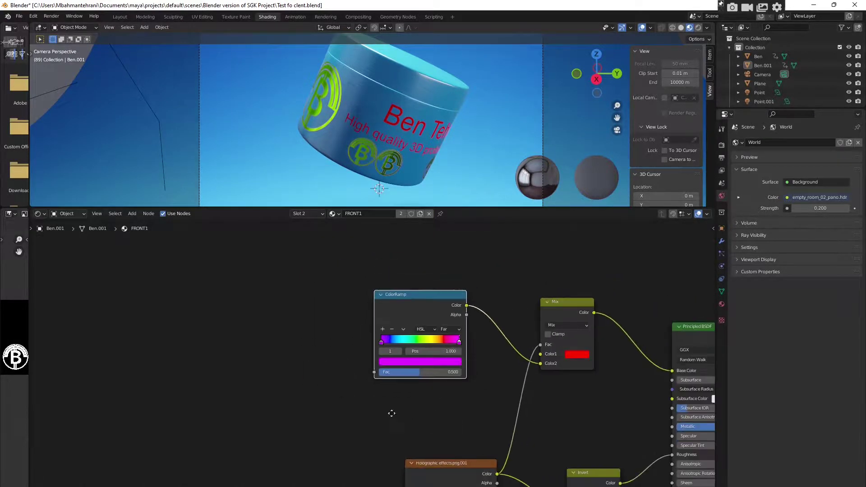
middle_drag(392, 413, 367, 423)
key(shift+a)
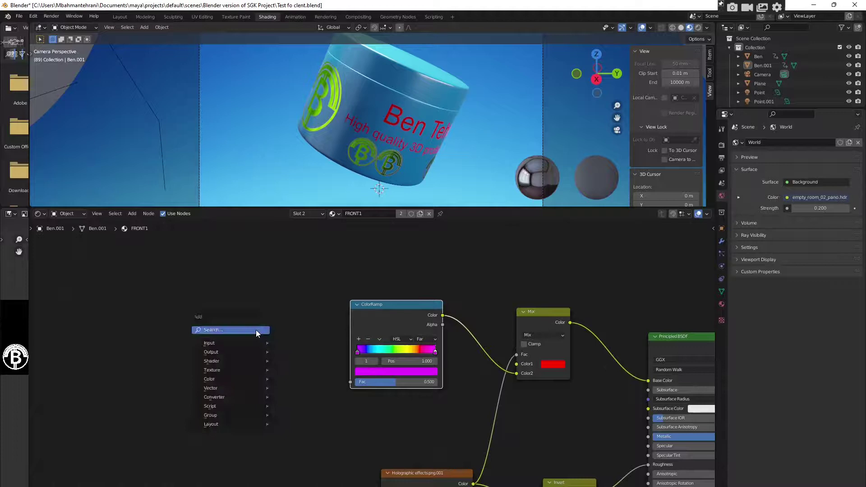
mouse_move(256, 345)
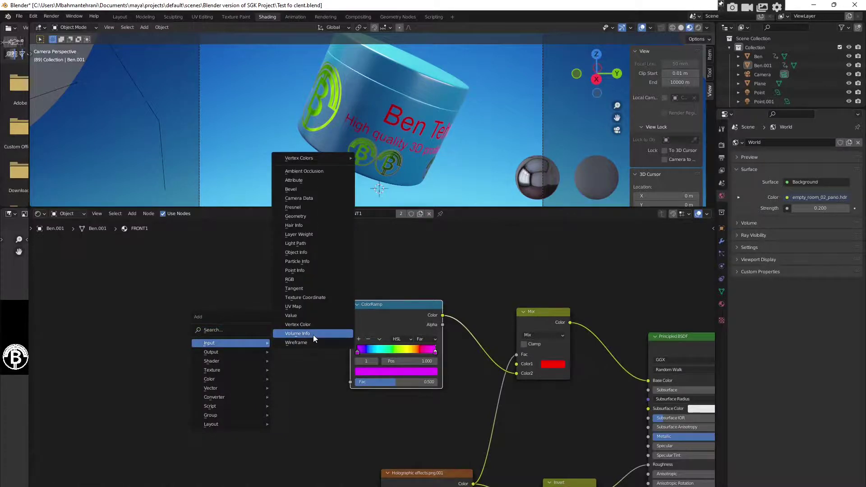
click(312, 236)
click(277, 384)
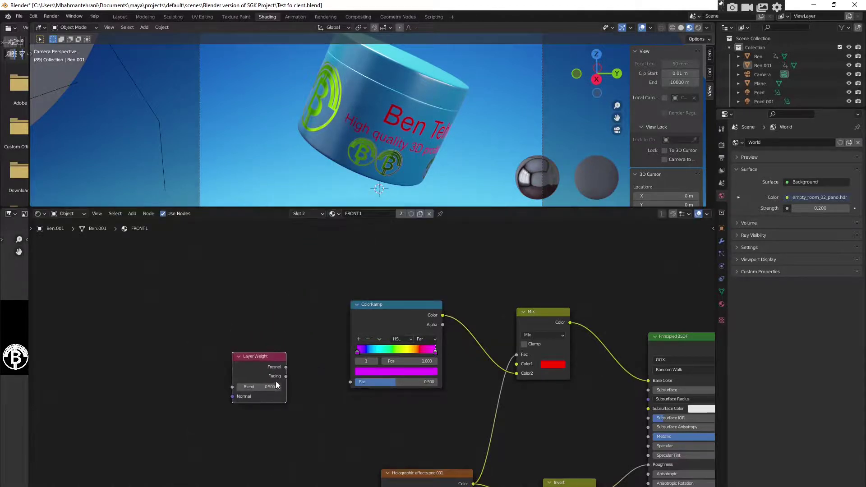
drag(264, 374, 276, 365)
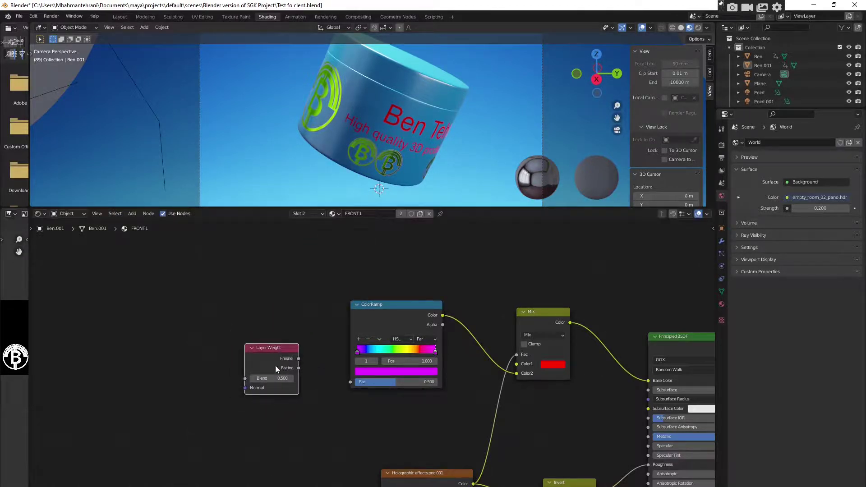
drag(343, 385, 348, 383)
middle_drag(317, 407, 294, 381)
drag(256, 321, 251, 330)
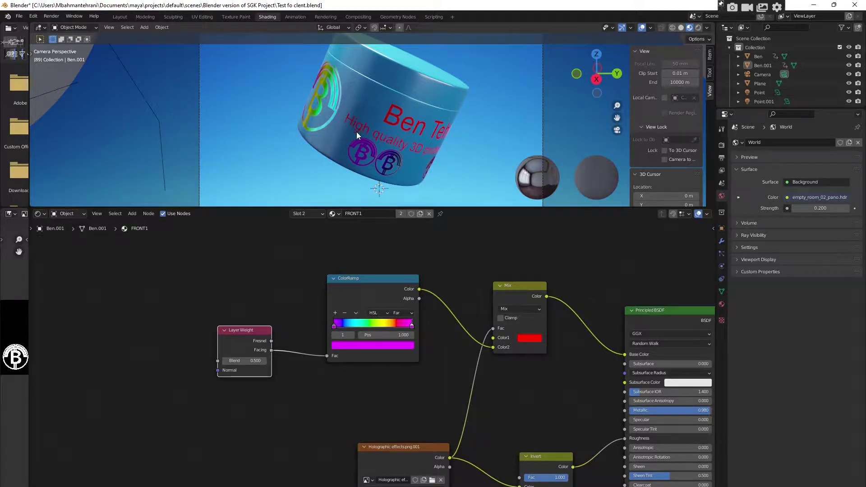
drag(248, 331, 244, 318)
- Duplicate the Mix node and insert the copy before Base Color, with the first Mix's Color feeding its Color2
middle_drag(517, 292, 366, 261)
click(368, 255)
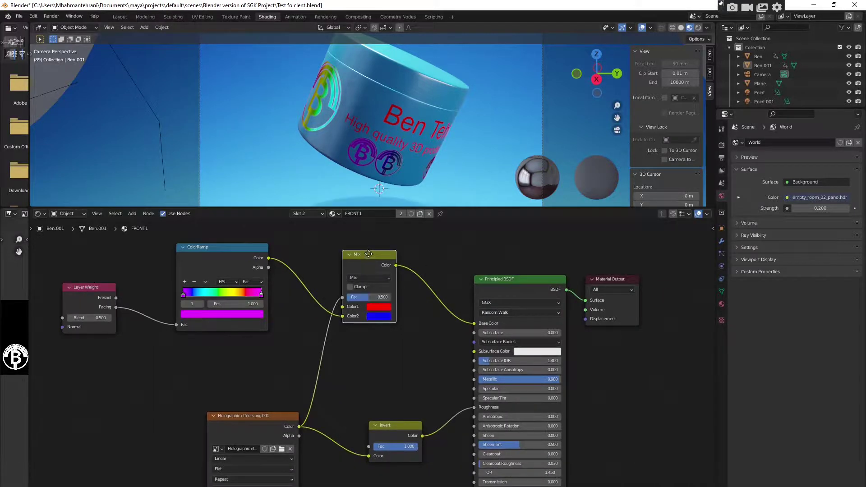
key(shift+d)
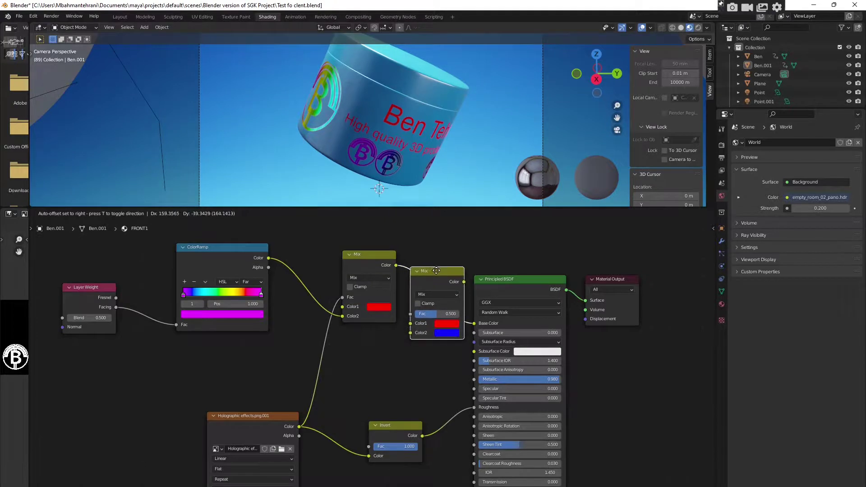
click(436, 272)
mouse_move(426, 323)
mouse_down()
mouse_move(415, 329)
mouse_move(426, 333)
mouse_move(426, 324)
mouse_move(428, 333)
mouse_up()
middle_drag(415, 356, 455, 346)
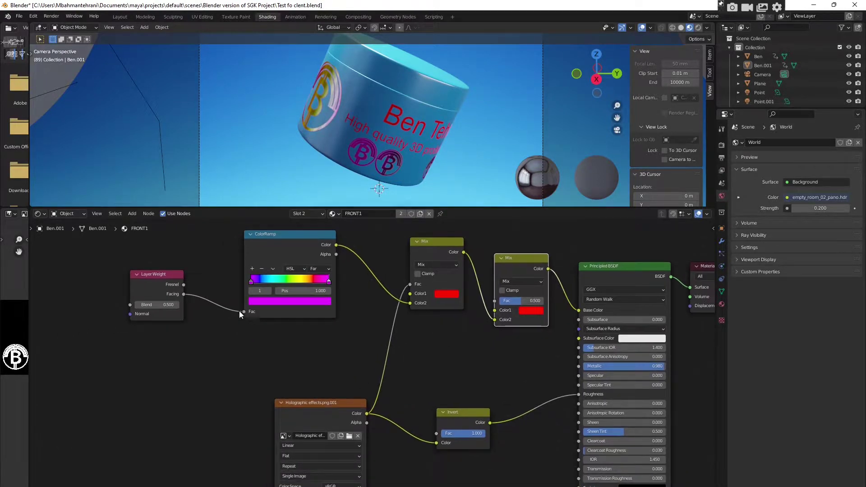
- Duplicate the Layer Weight node below the Mix nodes and connect the copy's Facing output to the second Mix's Fac
click(155, 273)
key(shift+d)
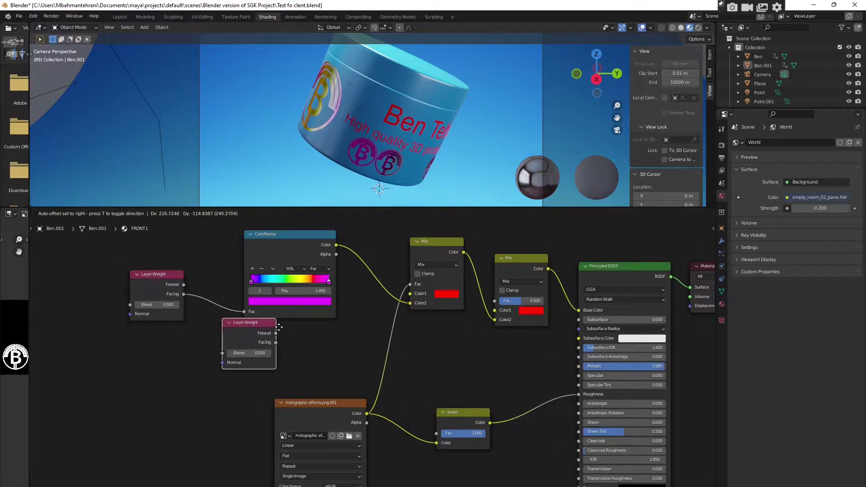
click(444, 333)
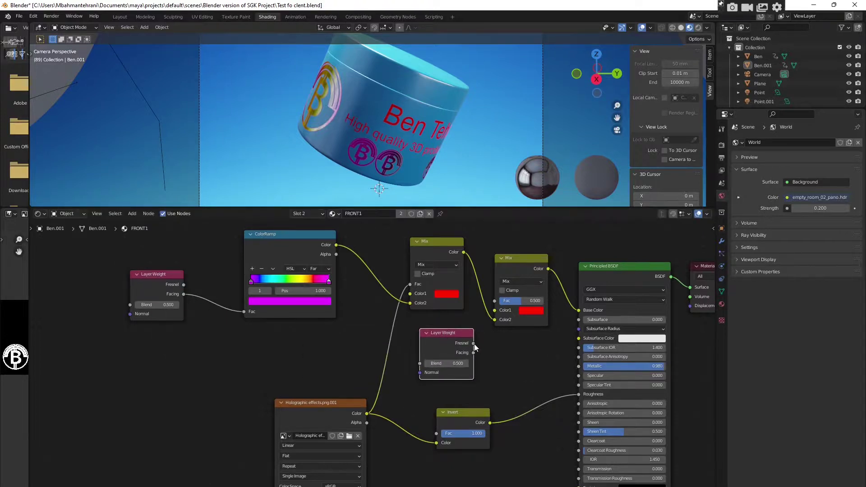
drag(474, 352, 495, 300)
- Set the Blend of the duplicated Layer Weight node to 0.600
drag(440, 363, 402, 364)
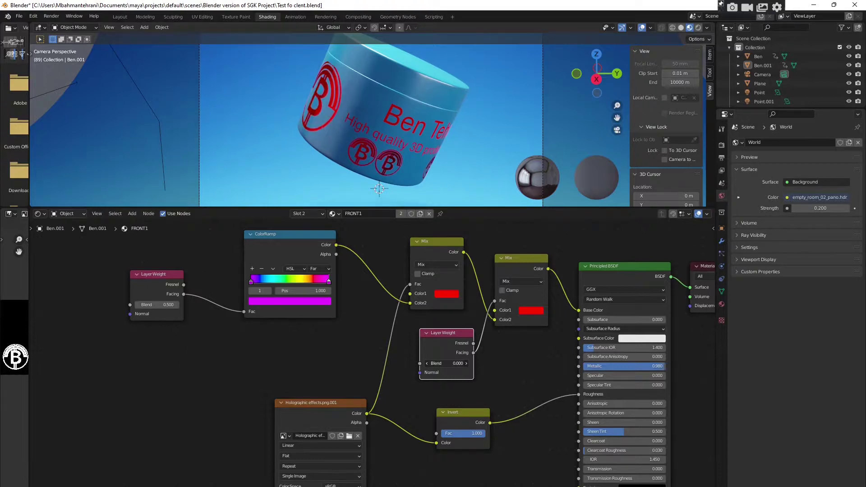
drag(429, 364, 455, 363)
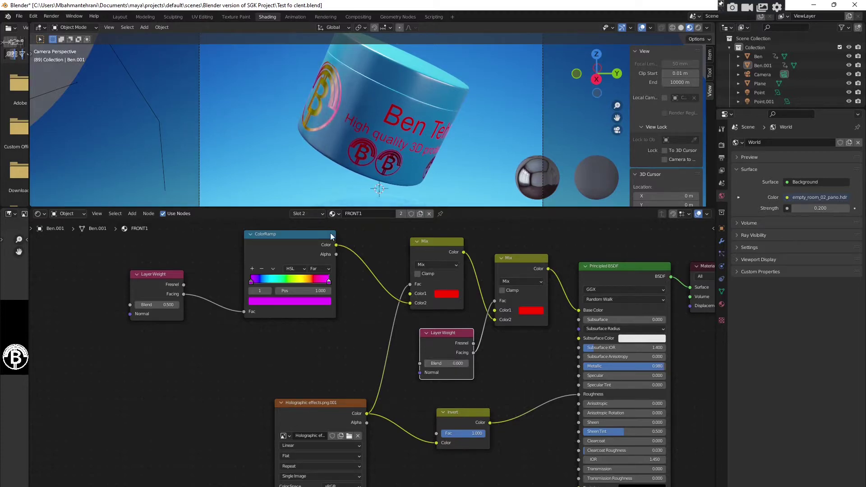
middle_drag(380, 255, 338, 261)
middle_drag(337, 348, 332, 315)
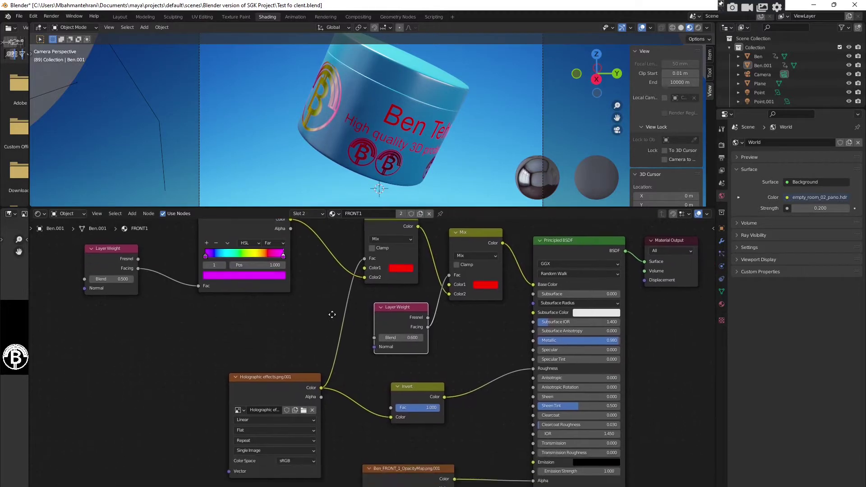
scroll(329, 318, down, 7)
middle_drag(352, 344, 348, 326)
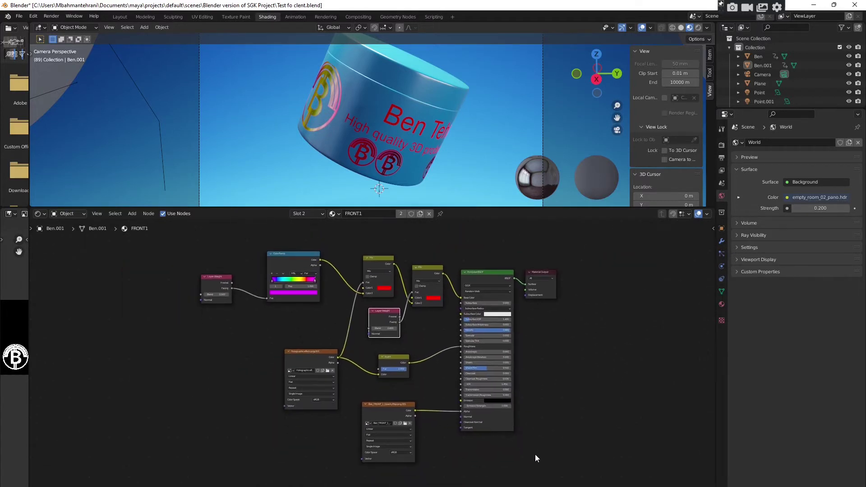
middle_drag(535, 454, 514, 456)
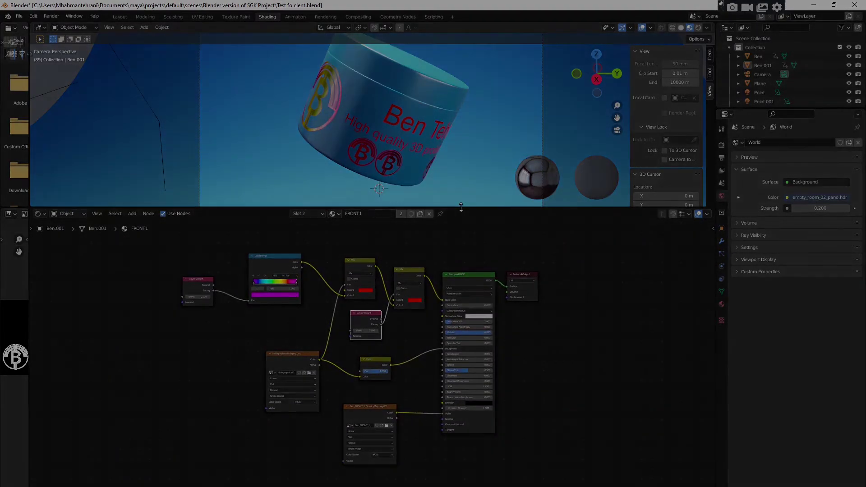